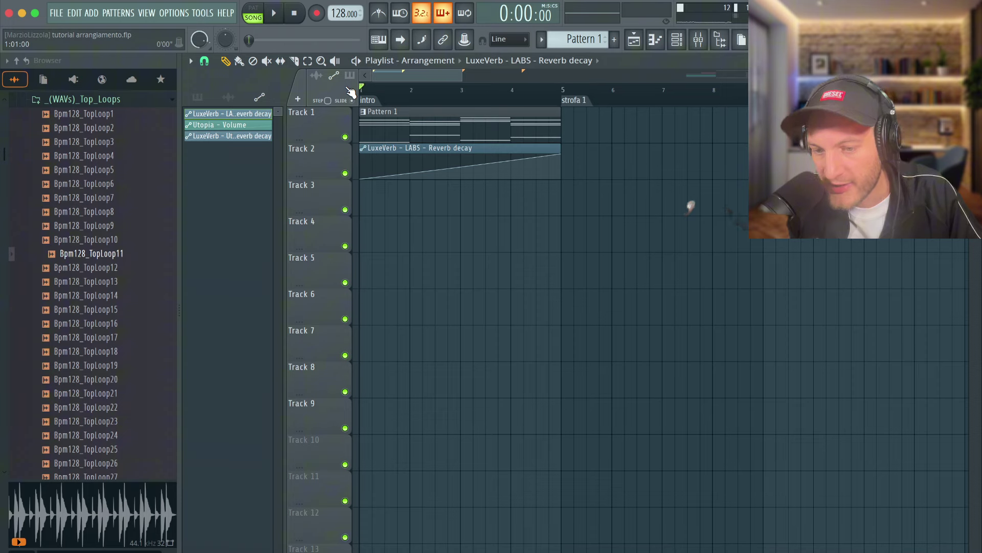
Step: Play the intro section containing Pattern 1 and the LABS reverb decay automation
{"action": "key", "text": "space"}
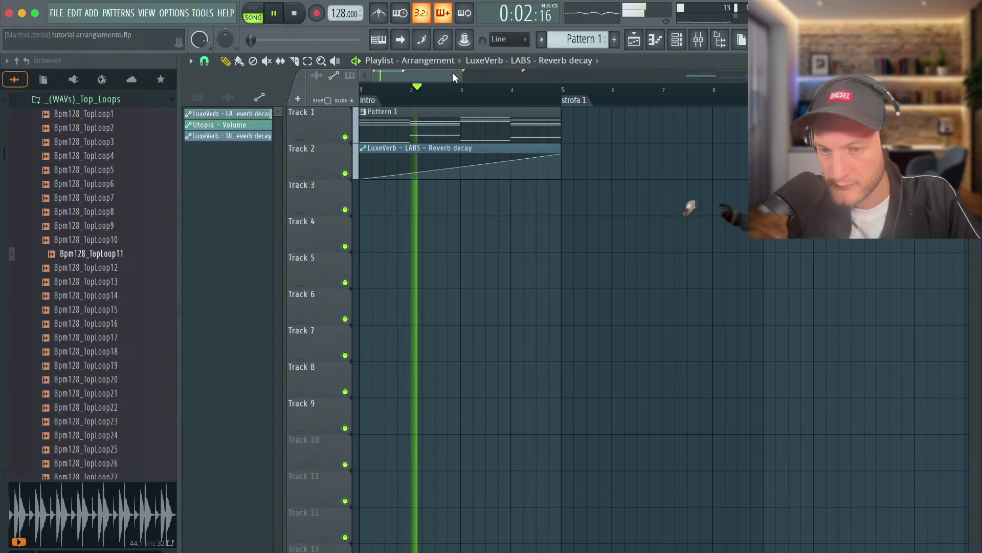
{"action": "left_click_drag", "start_coordinate": [457, 75], "coordinate": [494, 73]}
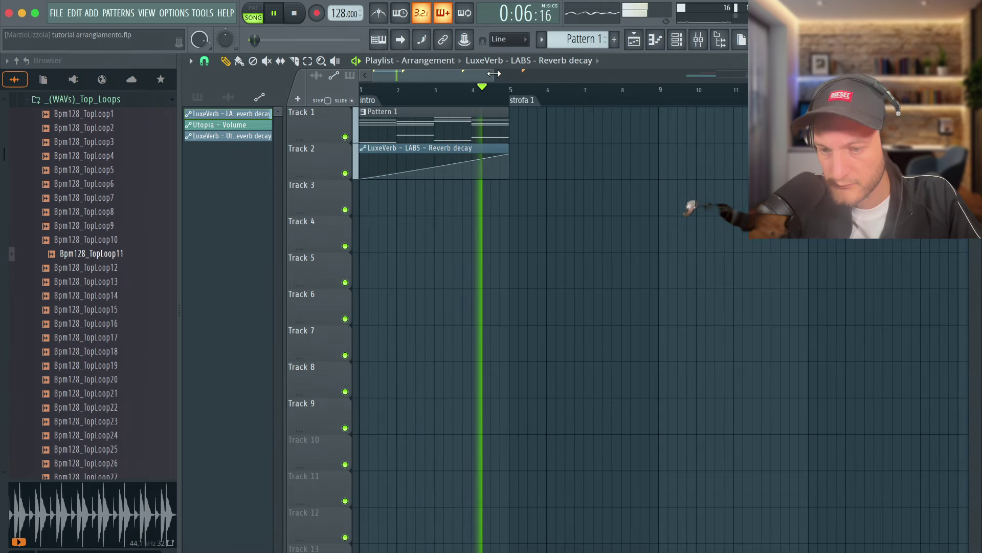
{"action": "key", "text": "space"}
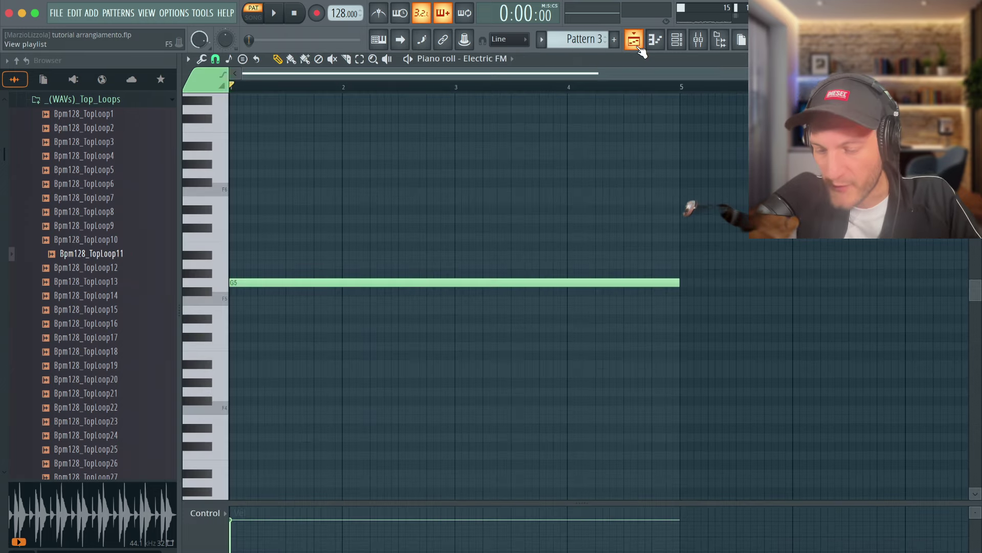
Step: Audition Pattern 3's sustained Electric FM note in the piano roll and return to the playlist
{"action": "key", "text": "space"}
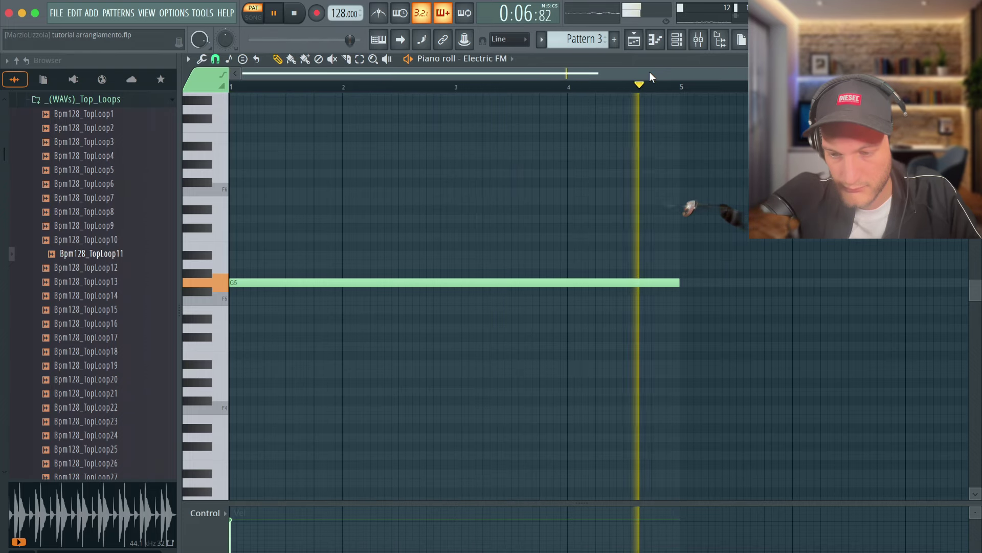
{"action": "key", "text": "space"}
{"action": "key", "text": "F5"}
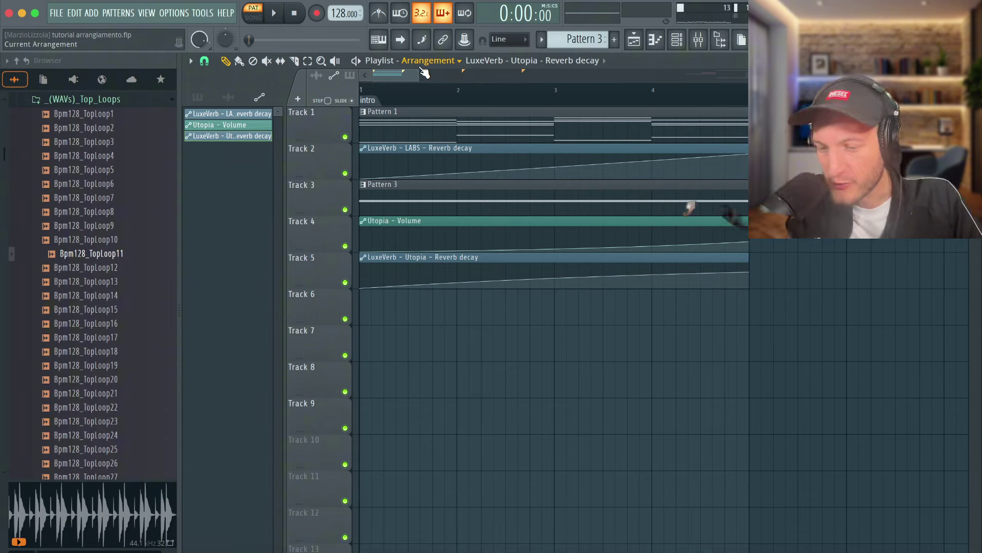
Step: Play the intro with Pattern 3 and its volume and reverb automations, and clear the time selection
{"action": "key", "text": "space"}
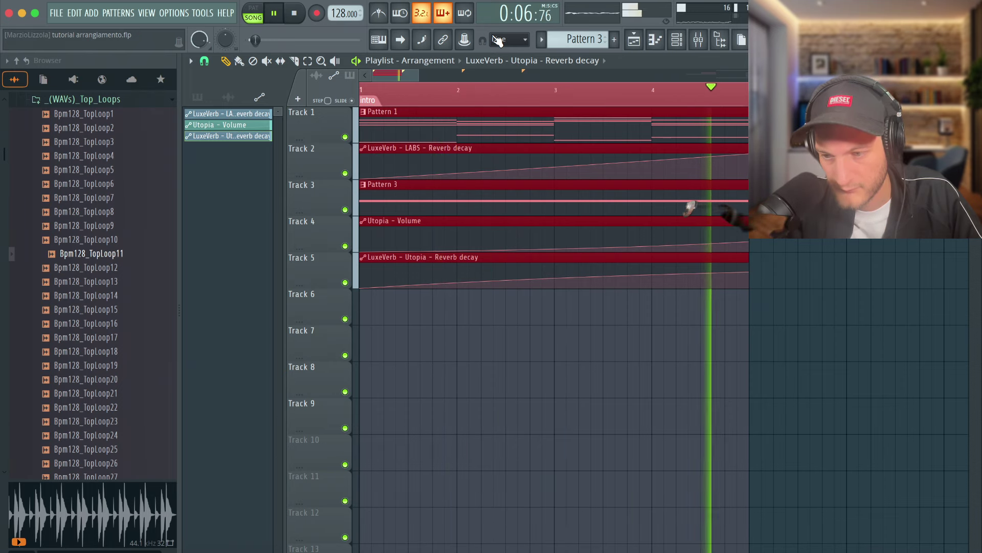
{"action": "key", "text": "space"}
{"action": "key", "text": "ctrl+d"}
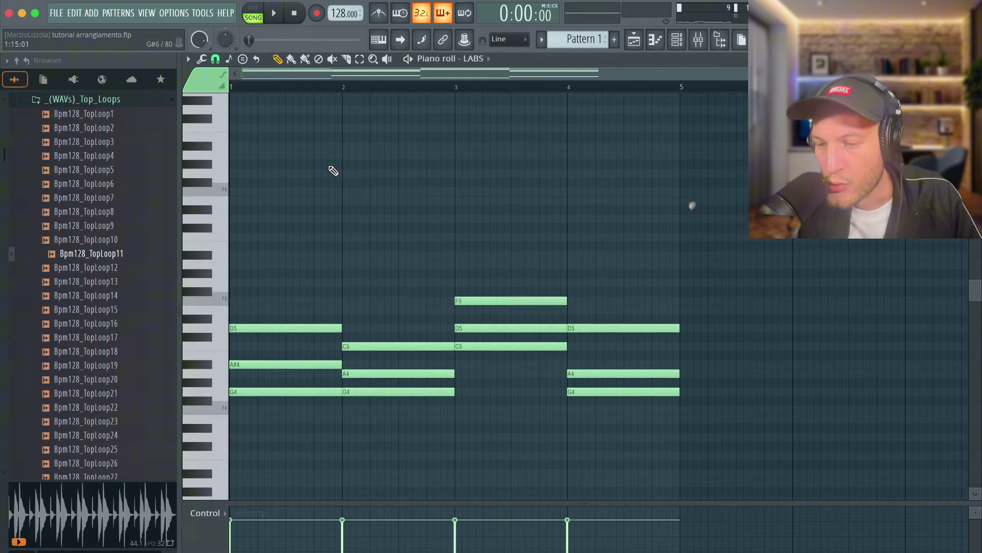
Step: Copy only the upper chord notes, G4 to F5, from Pattern 1's LABS part into Pattern 6's String Theory part
{"action": "scroll", "coordinate": [331, 169], "scroll_direction": "down", "scroll_amount": 5}
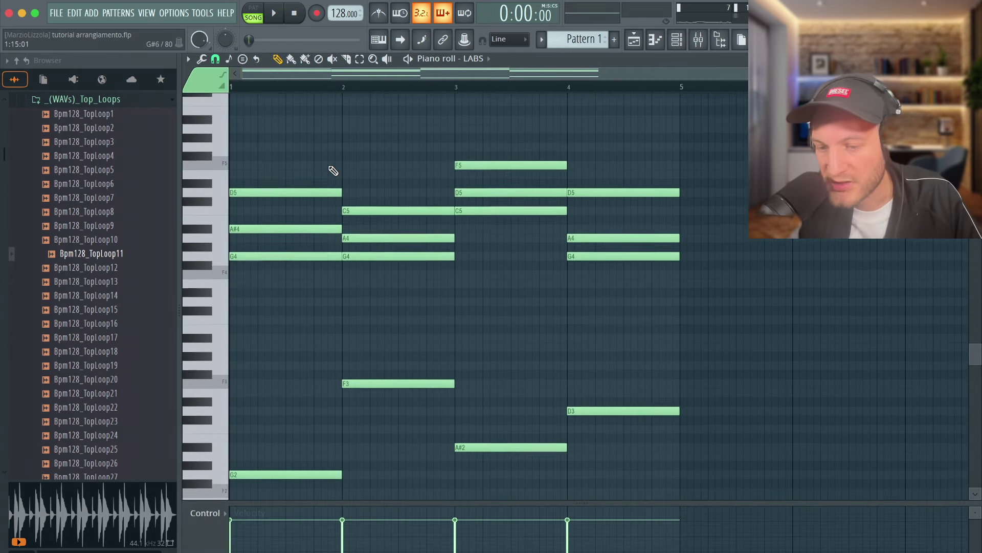
{"action": "scroll", "coordinate": [333, 170], "scroll_direction": "up", "scroll_amount": 1}
{"action": "scroll", "coordinate": [333, 171], "scroll_direction": "up", "scroll_amount": 1}
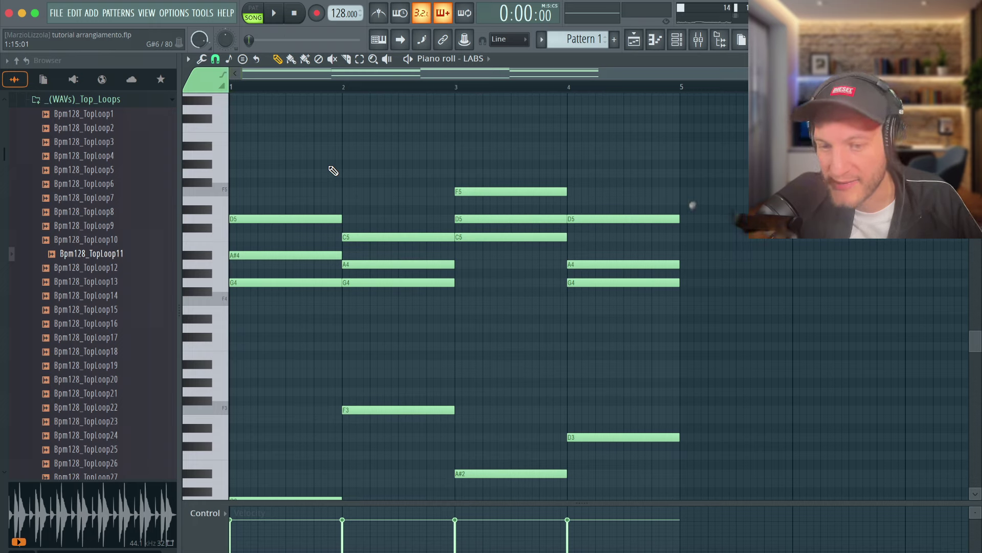
{"action": "left_click_drag", "start_coordinate": [708, 314], "coordinate": [181, 144]}
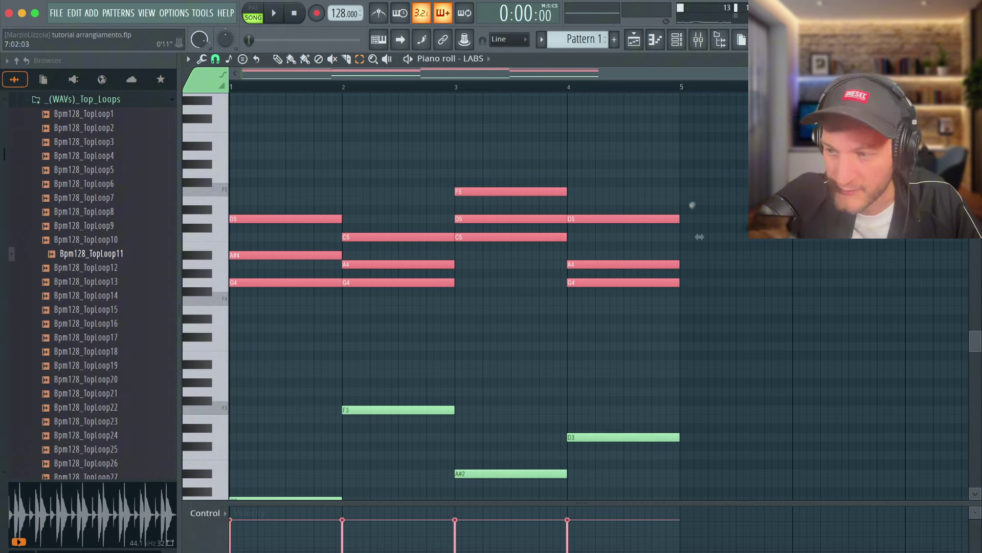
{"action": "key", "text": "F4"}
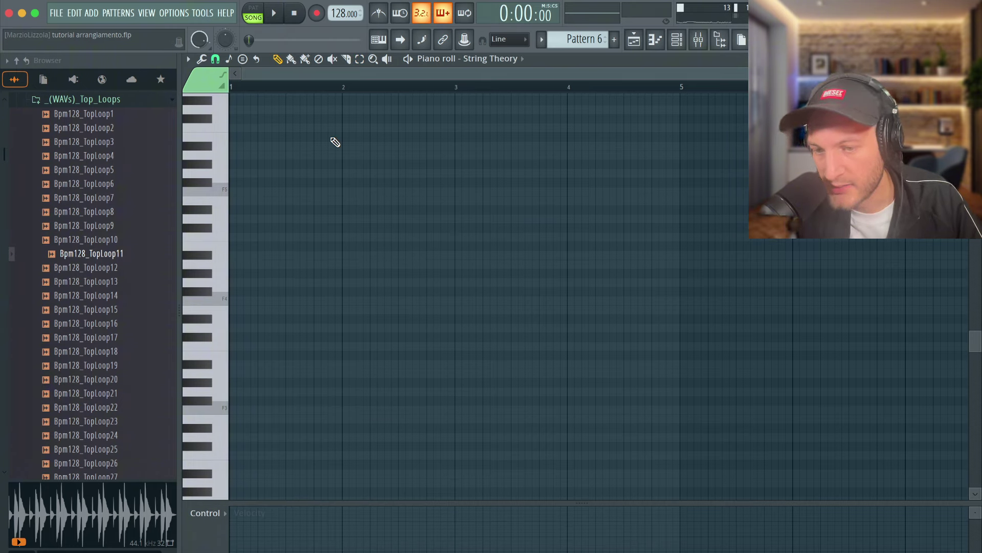
{"action": "key", "text": "ctrl+v"}
Step: Audition the String Theory chords of Pattern 6 and return to the playlist
{"action": "key", "text": "space"}
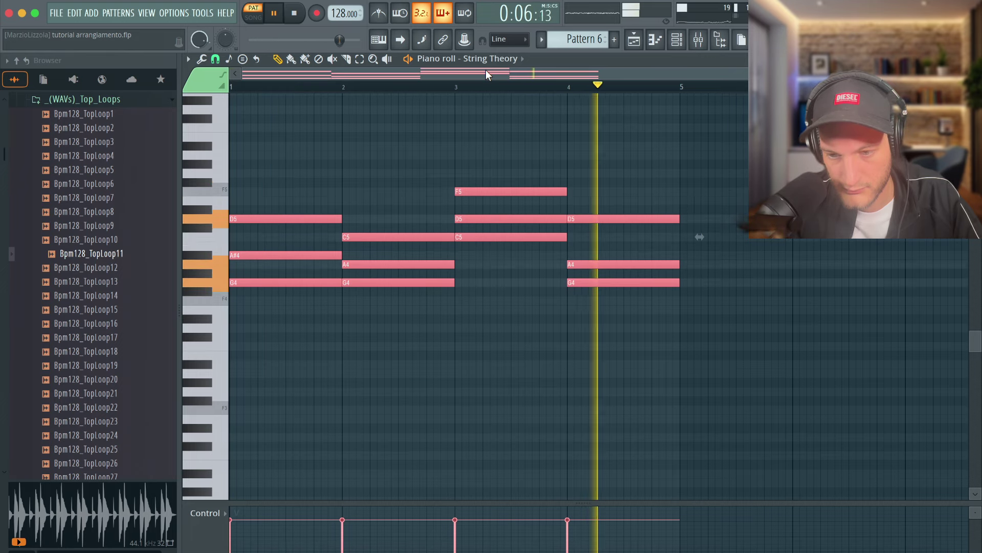
{"action": "key", "text": "space"}
{"action": "key", "text": "F5"}
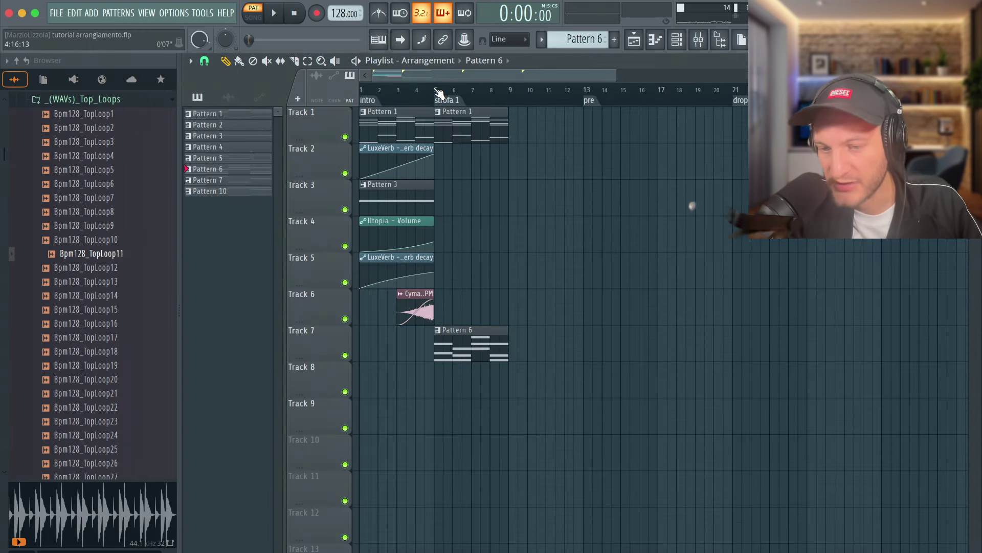
Step: Play the strofa 1 section from bar 5 with Pattern 1 and Pattern 6 together
{"action": "left_click", "coordinate": [438, 91]}
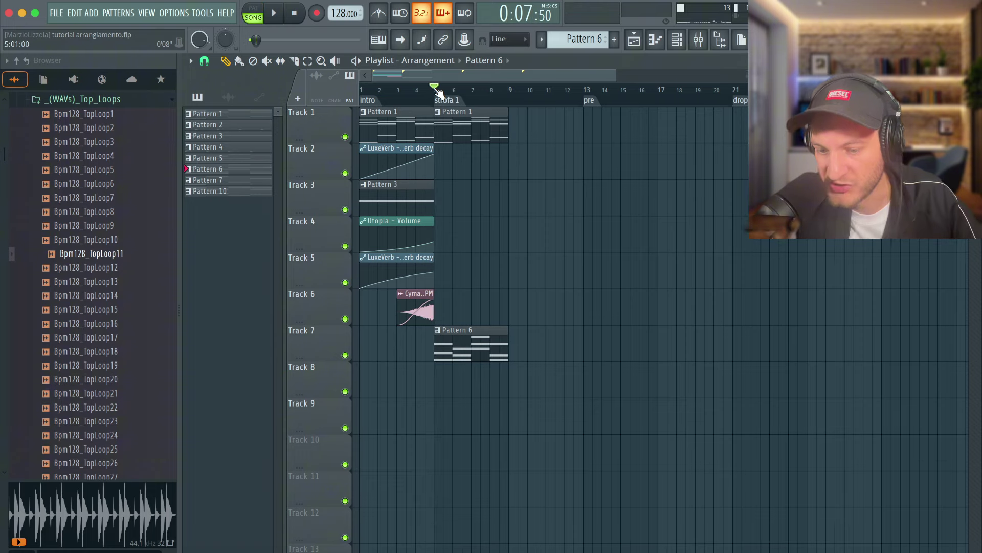
{"action": "key", "text": "space"}
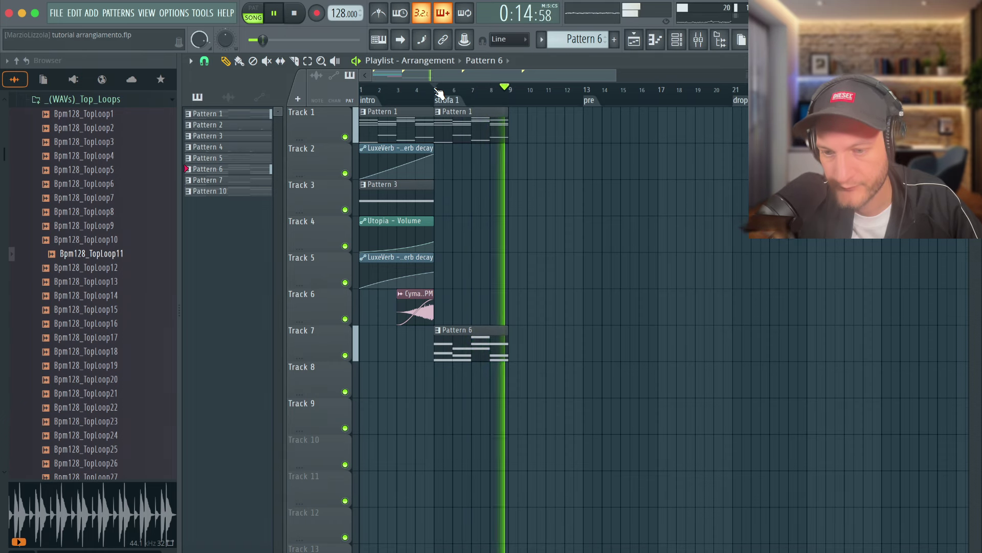
{"action": "key", "text": "space"}
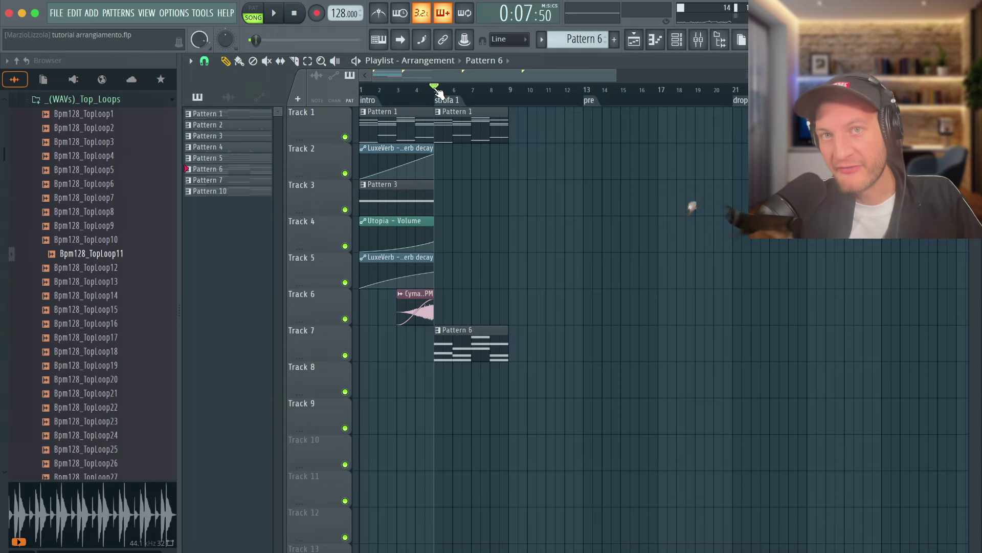
Step: Repeat Pattern 1 on Track 1 and Pattern 6 on Track 7 at bar 9
{"action": "left_click", "coordinate": [460, 126]}
{"action": "left_click", "coordinate": [511, 128]}
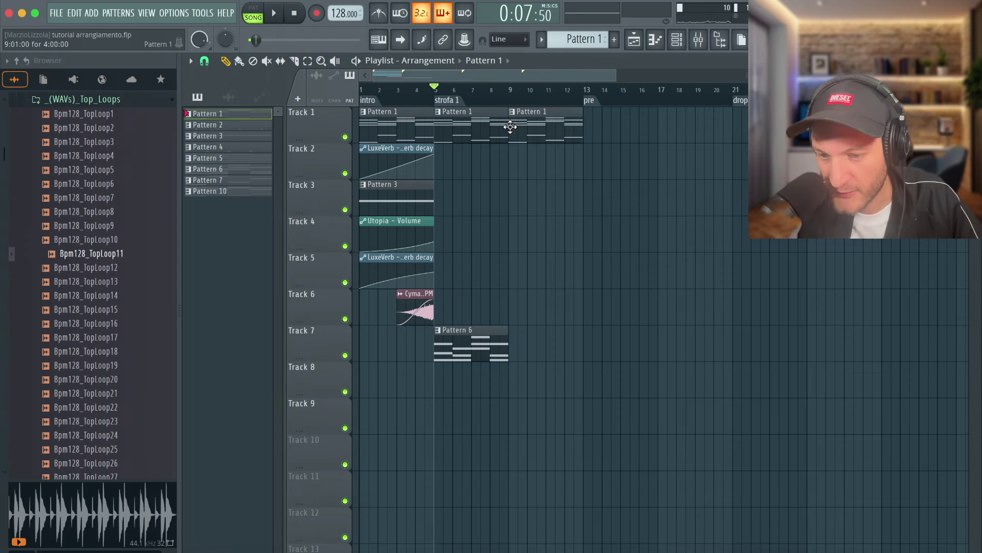
{"action": "left_click", "coordinate": [486, 358]}
{"action": "left_click", "coordinate": [513, 353]}
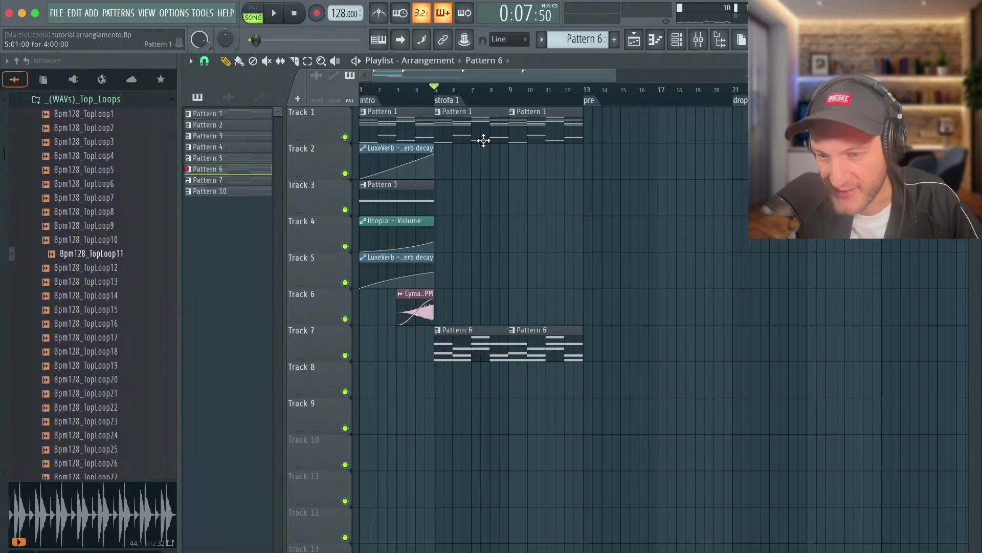
Step: Choose Pattern 3 and place it on Track 3 at bar 9
{"action": "key", "text": "Up"}
{"action": "key", "text": "Up"}
{"action": "key", "text": "Up"}
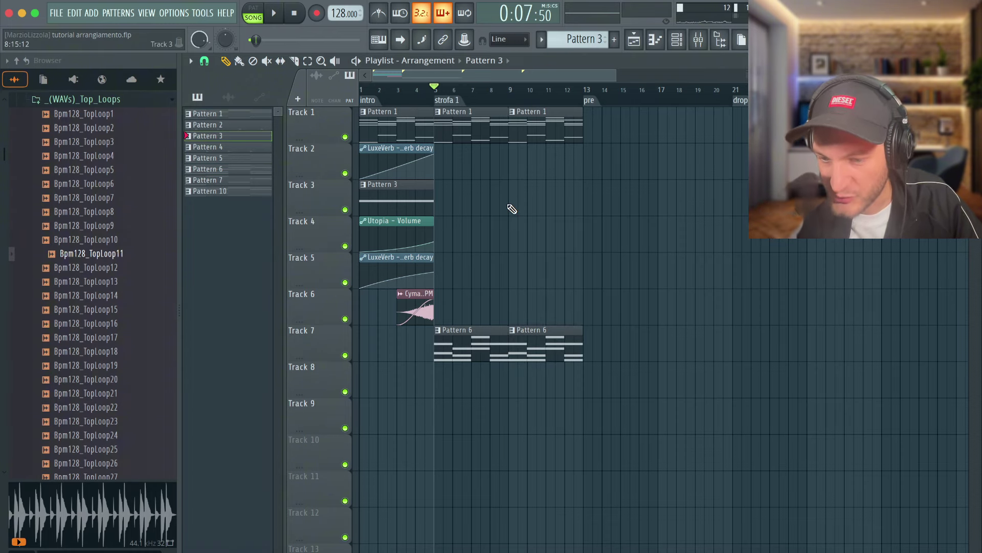
{"action": "left_click", "coordinate": [512, 209]}
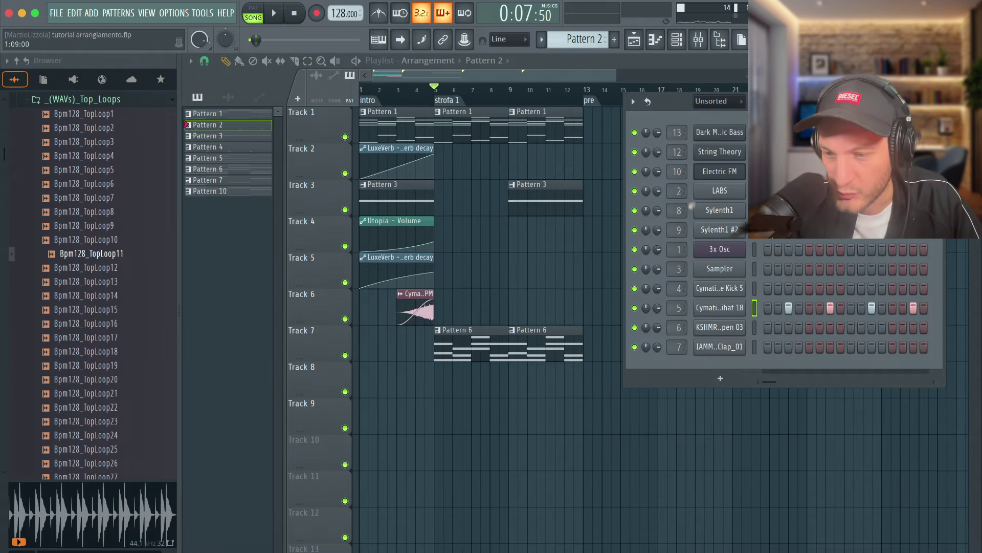
Step: Audition the hi-hat Pattern 2 on its own and place four copies on Track 8 from bar 9 to bar 13
{"action": "left_click", "coordinate": [256, 11]}
{"action": "key", "text": "space"}
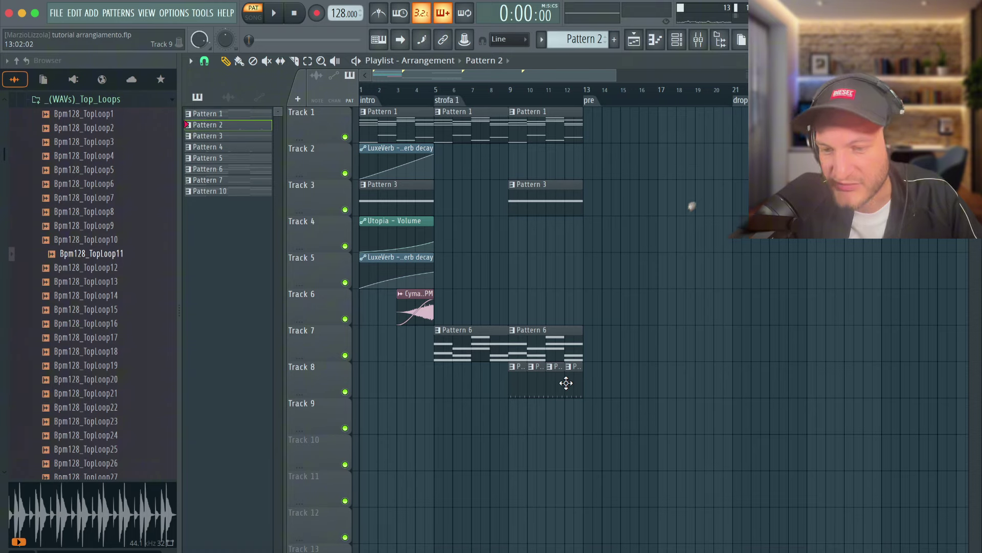
{"action": "double_click", "coordinate": [566, 382]}
Step: Copy the low notes G2, F3, A#2 and D3 from Pattern 1 into Pattern 7's Dark Muted Electric Bass part
{"action": "left_click_drag", "start_coordinate": [663, 306], "coordinate": [125, 167]}
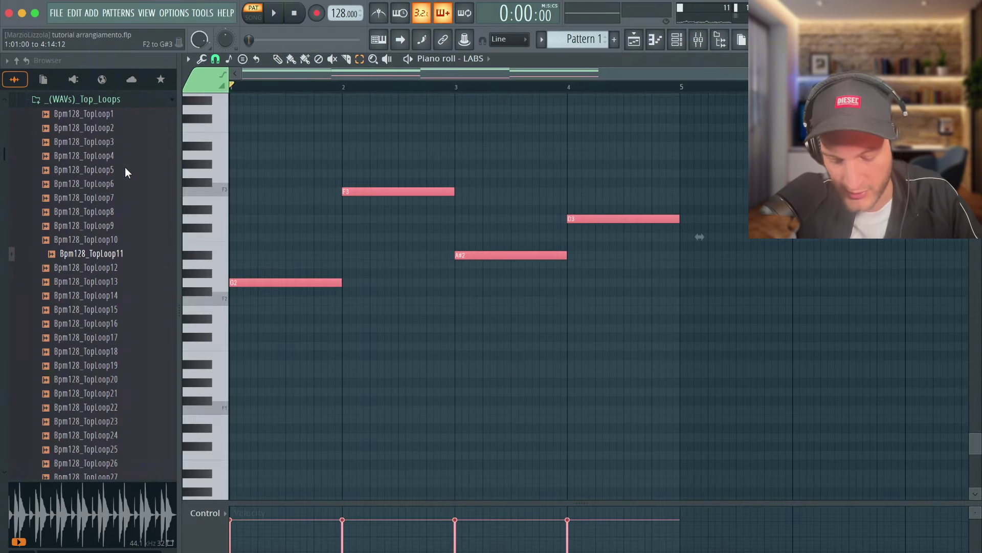
{"action": "scroll", "coordinate": [351, 259], "scroll_direction": "up", "scroll_amount": 8}
{"action": "scroll", "coordinate": [351, 259], "scroll_direction": "down", "scroll_amount": 3}
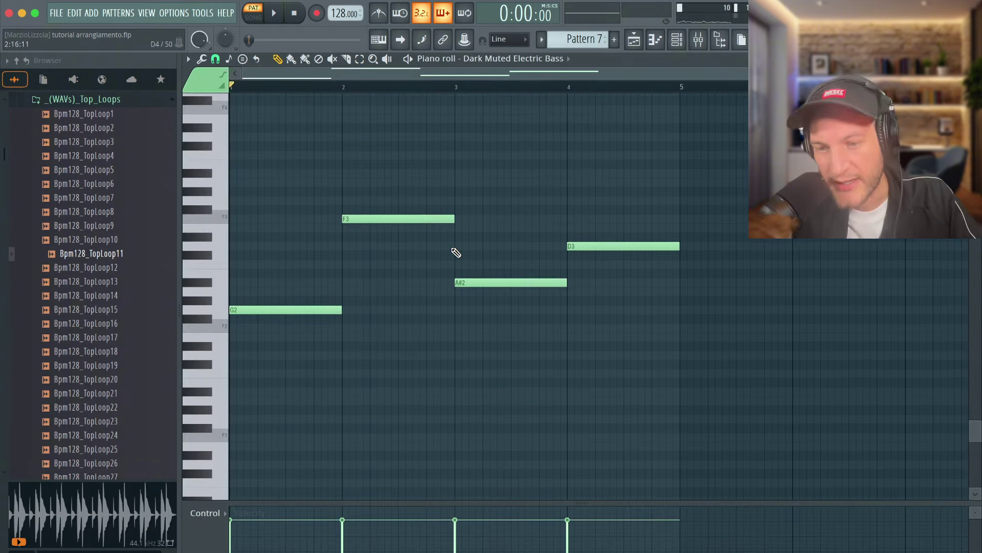
Step: Audition the Dark Muted Electric Bass line of Pattern 7 and return to the playlist
{"action": "key", "text": "space"}
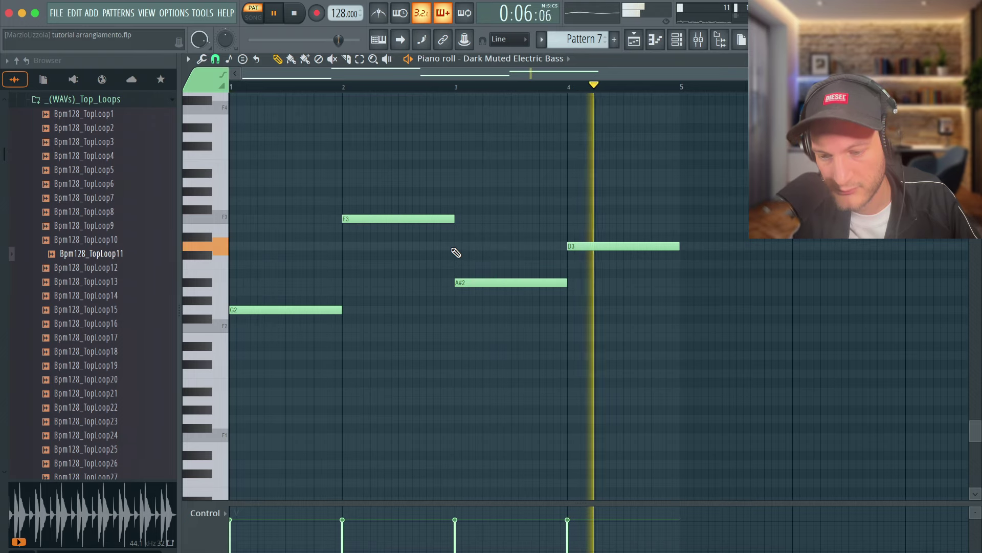
{"action": "key", "text": "space"}
{"action": "key", "text": "F5"}
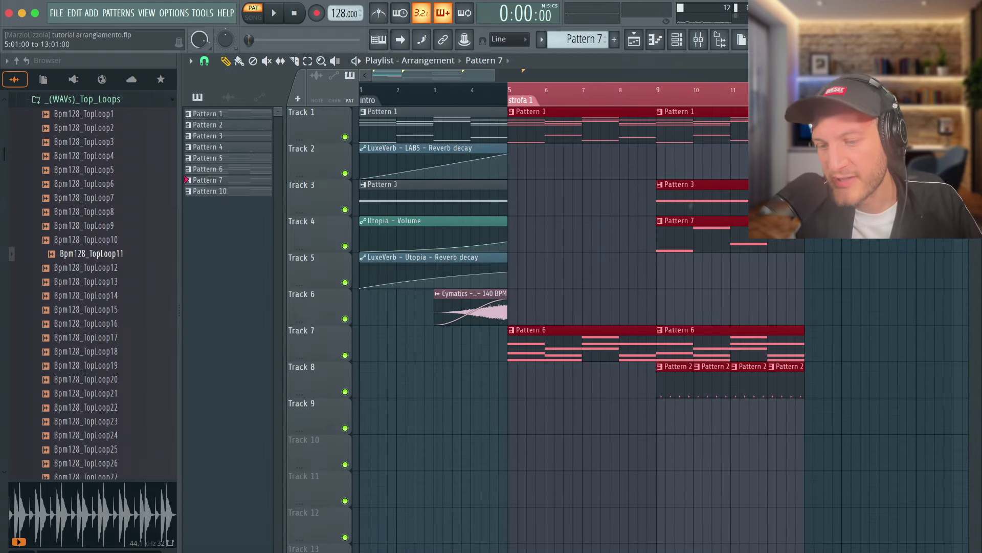
Step: Play the whole strofa 1 section from bar 5 to bar 13 in song mode
{"action": "key", "text": "l"}
{"action": "key", "text": "space"}
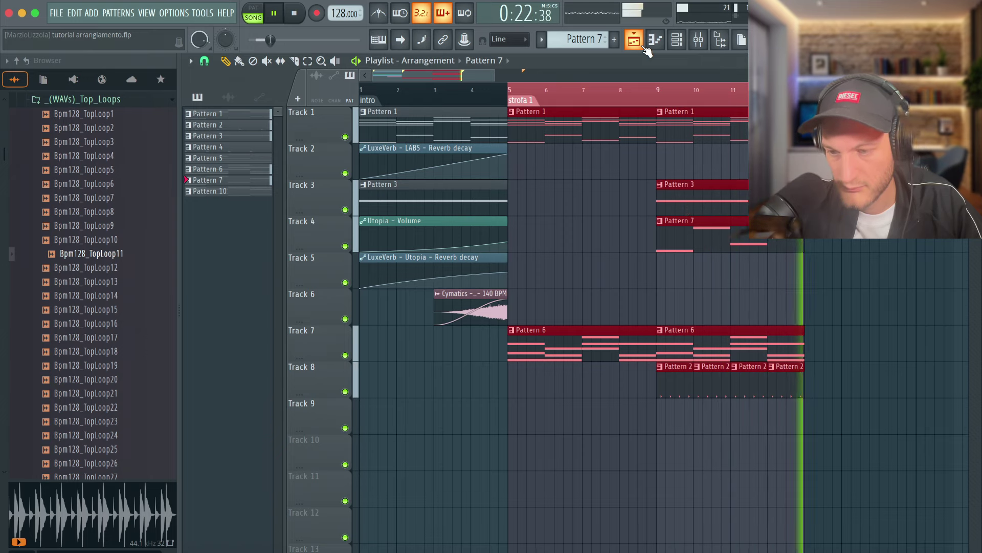
{"action": "key", "text": "space"}
Step: Select bars 13 to 17 of the pre section and play the kick Pattern 4 on its own
{"action": "scroll", "coordinate": [465, 77], "scroll_direction": "down", "scroll_amount": 1}
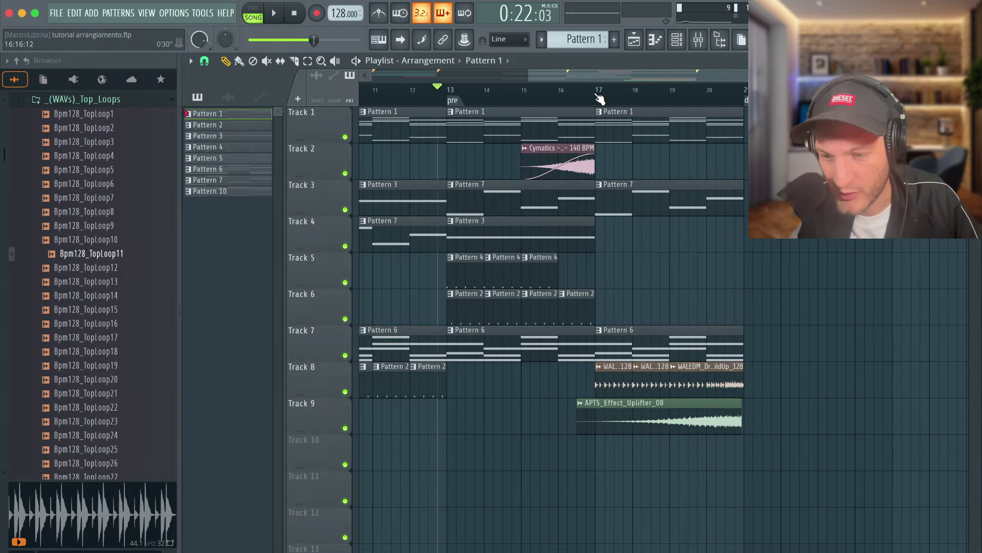
{"action": "left_click_drag", "start_coordinate": [599, 97], "coordinate": [447, 97]}
{"action": "double_click", "coordinate": [467, 274]}
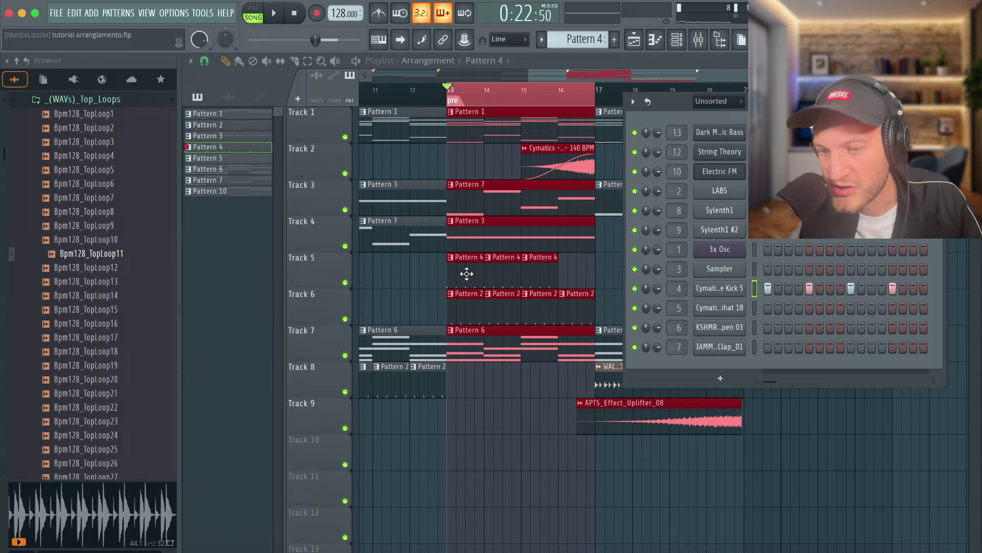
{"action": "left_click", "coordinate": [260, 14]}
{"action": "key", "text": "space"}
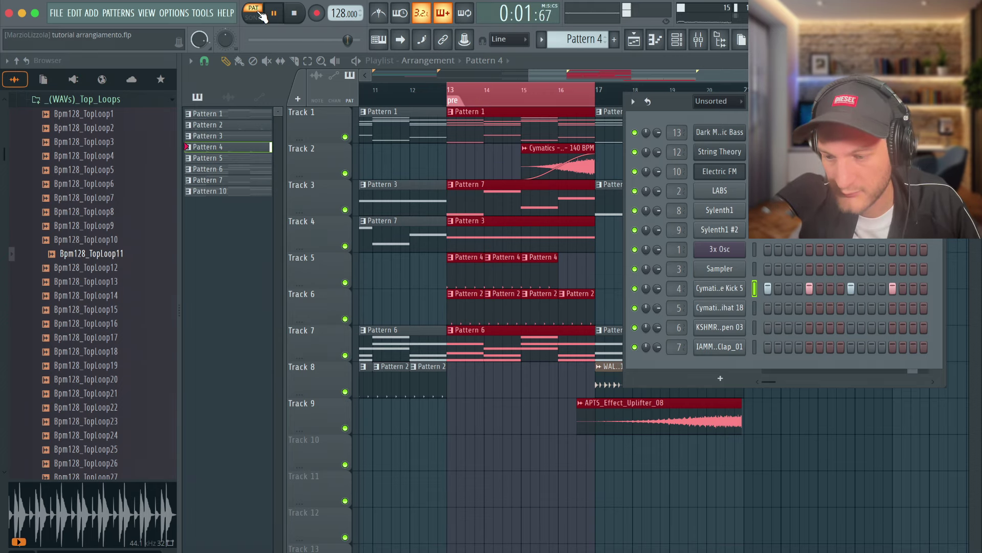
Step: Play bars 13 to 21 in song mode and clear the time selection
{"action": "left_click", "coordinate": [254, 17]}
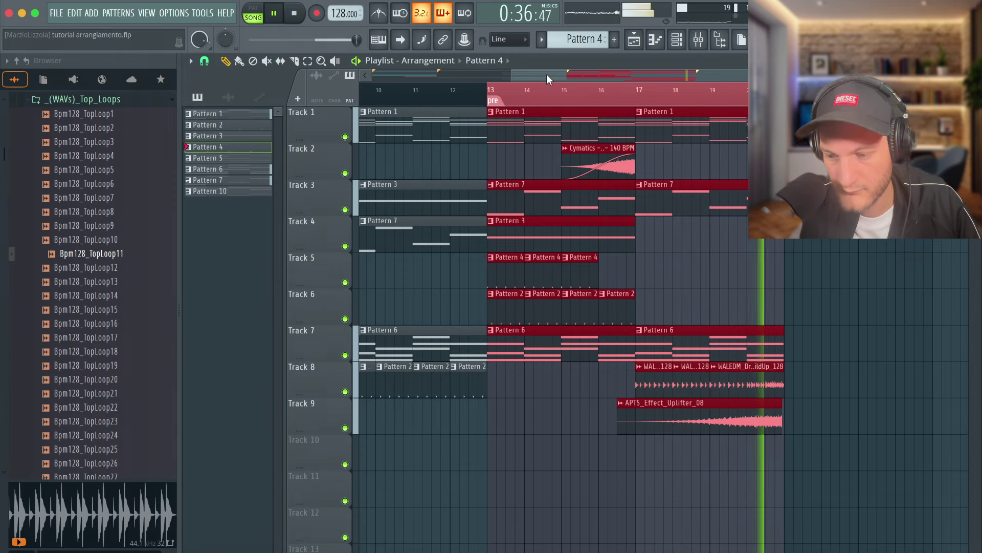
{"action": "key", "text": "space"}
{"action": "left_click", "coordinate": [611, 87]}
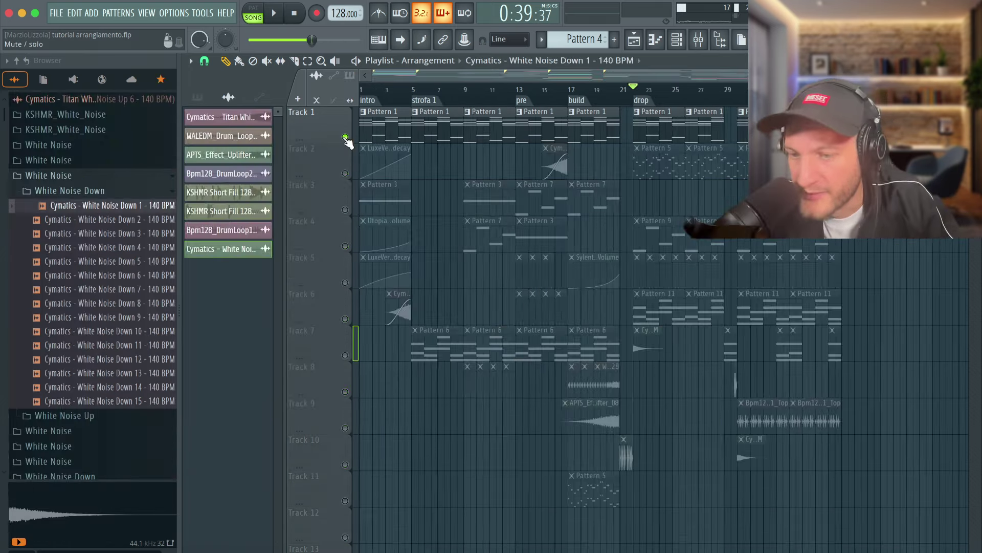
Step: Play the drop from bar 22 with Track 1 soloed, and again with only Track 4 soloed
{"action": "key", "text": "space"}
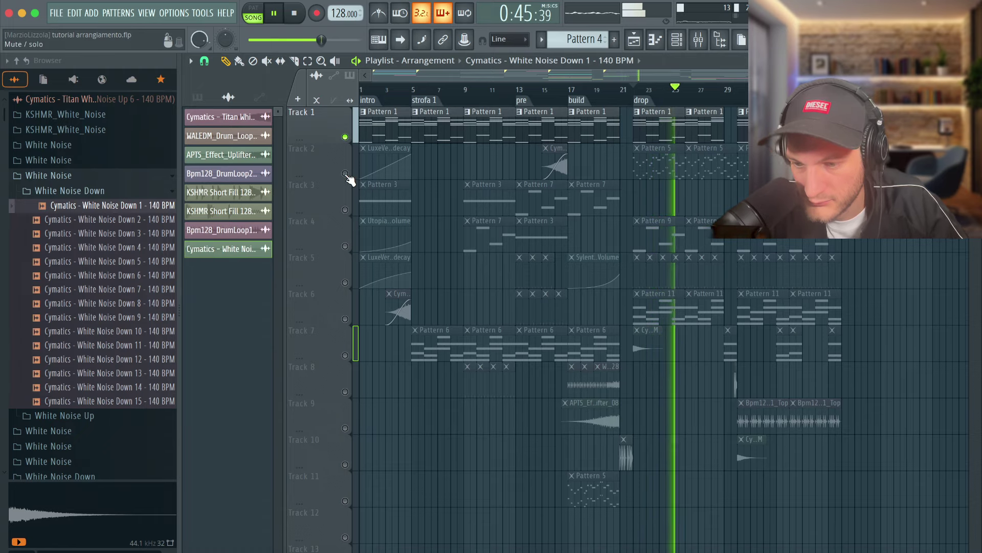
{"action": "key", "text": "space"}
{"action": "right_click", "coordinate": [345, 246]}
{"action": "key", "text": "space"}
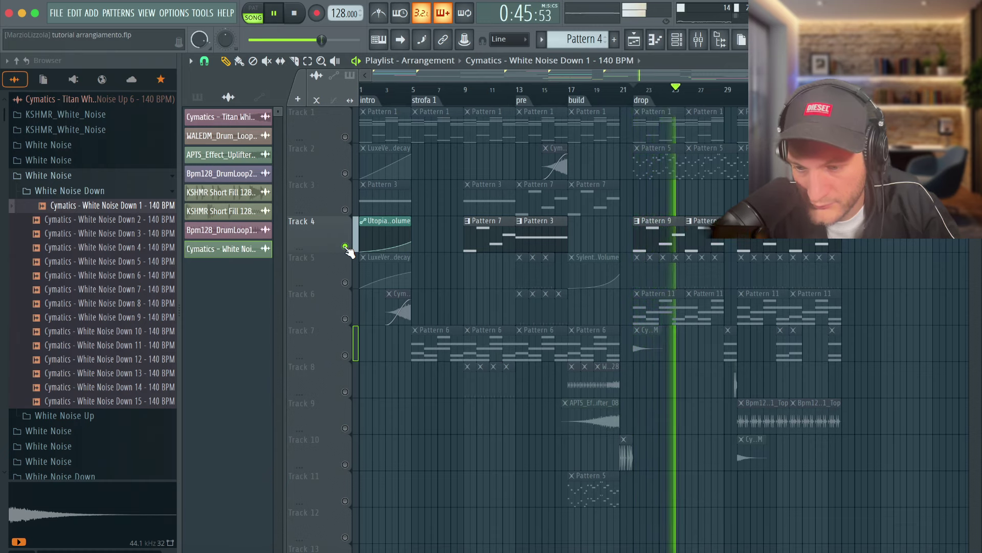
{"action": "key", "text": "space"}
Step: Listen to the drop with Track 6 soloed, and again with only Track 2 soloed
{"action": "right_click", "coordinate": [345, 318]}
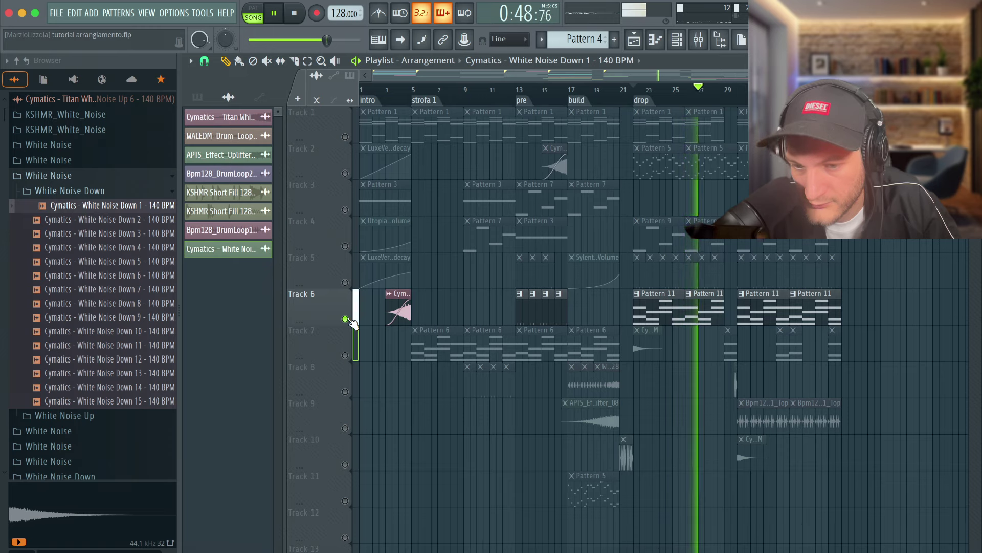
{"action": "key", "text": "space"}
{"action": "right_click", "coordinate": [345, 173]}
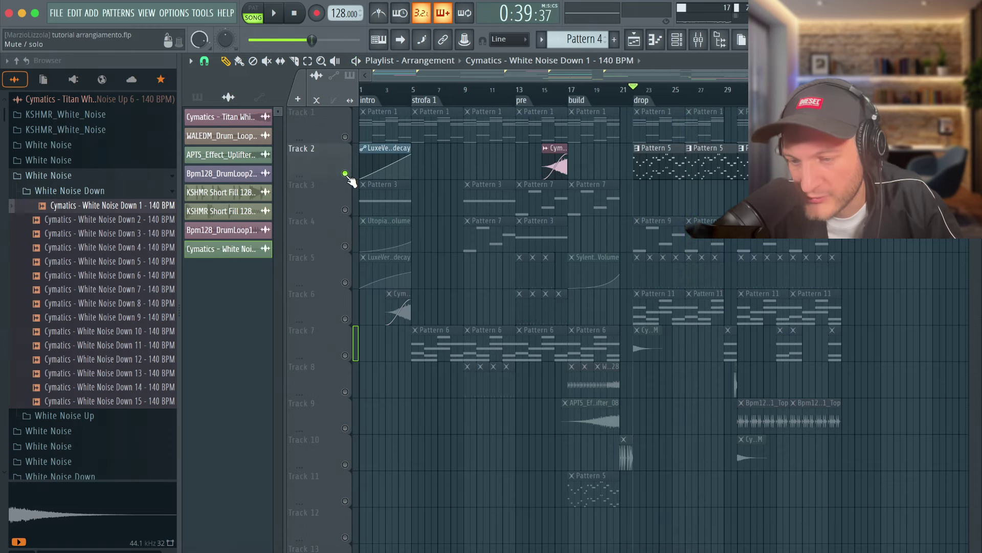
{"action": "key", "text": "space"}
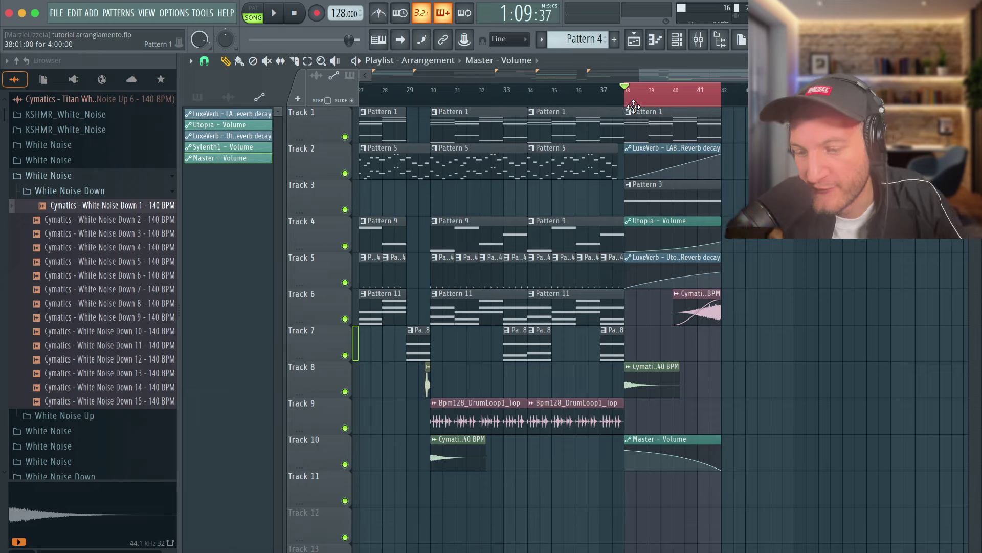
Step: Play the closing section from bar 38 to bar 42 with the Master volume automation, and clear the time selection
{"action": "key", "text": "space"}
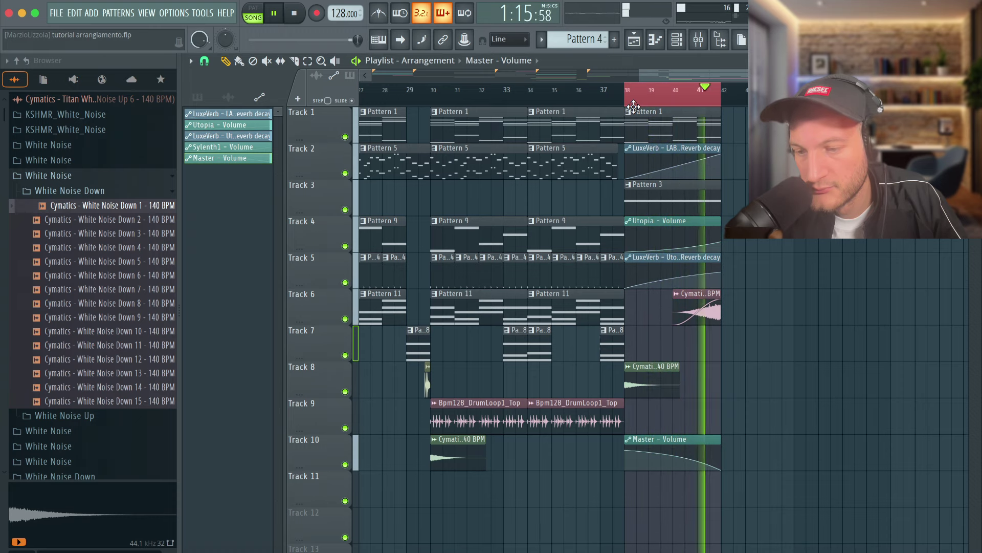
{"action": "key", "text": "space"}
{"action": "left_click", "coordinate": [627, 97]}
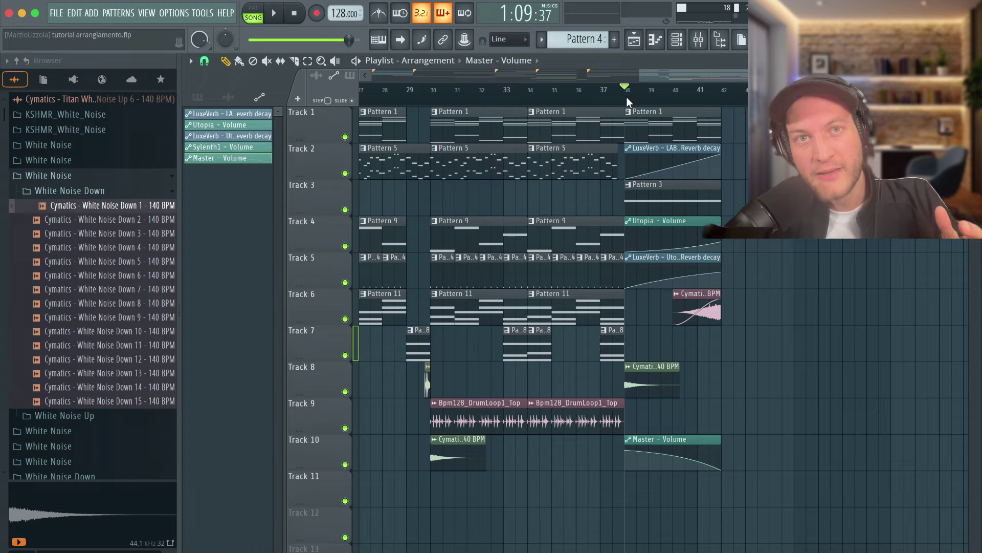